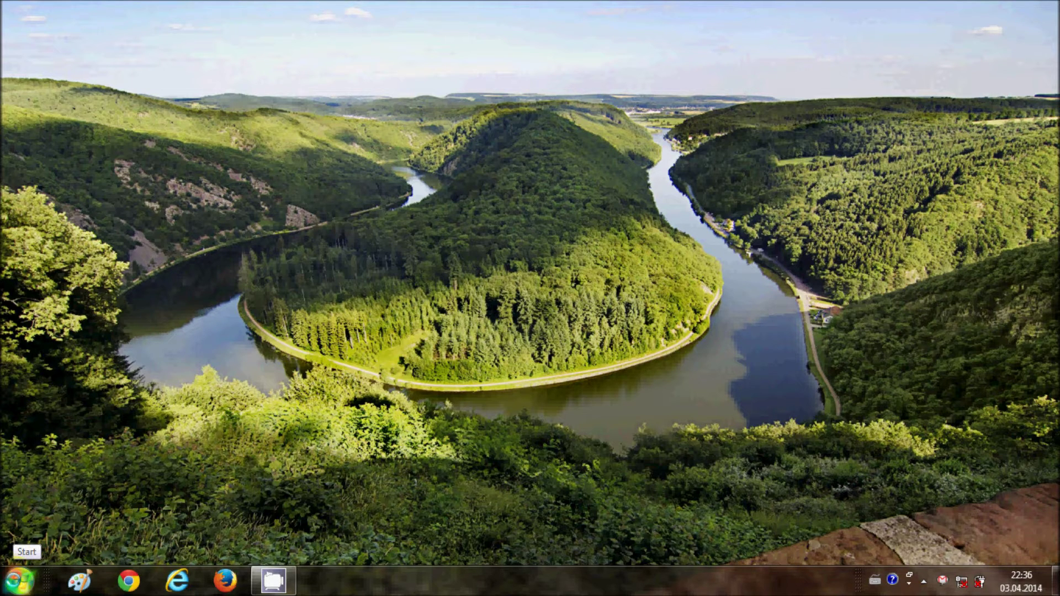
- Search %temp% from the Start menu to open the user's Temp folder of about 9,345 items
{"action": "left_click", "coordinate": [18, 580]}
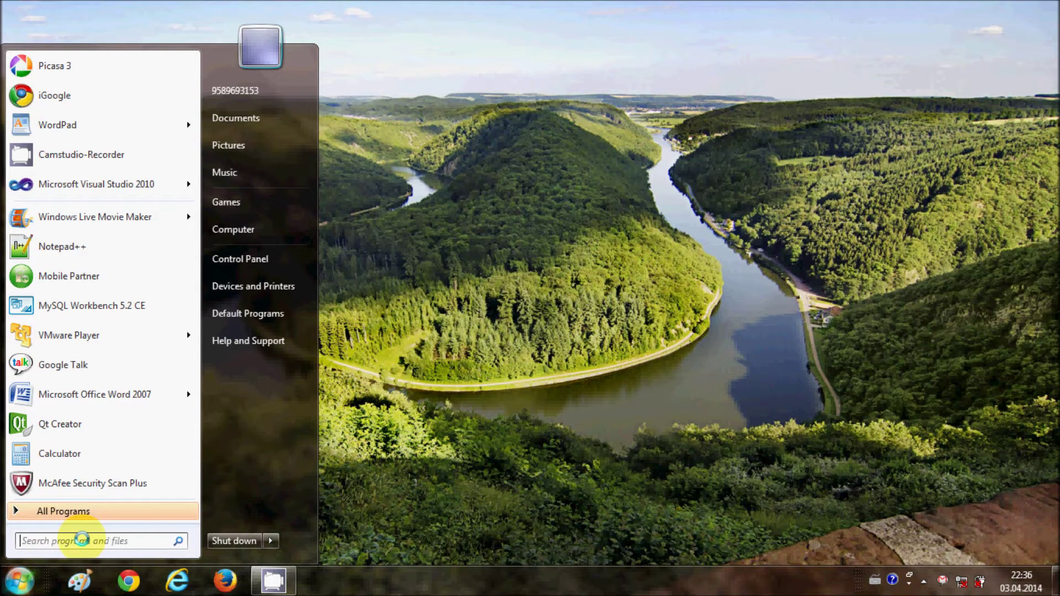
{"action": "type", "text": "%"}
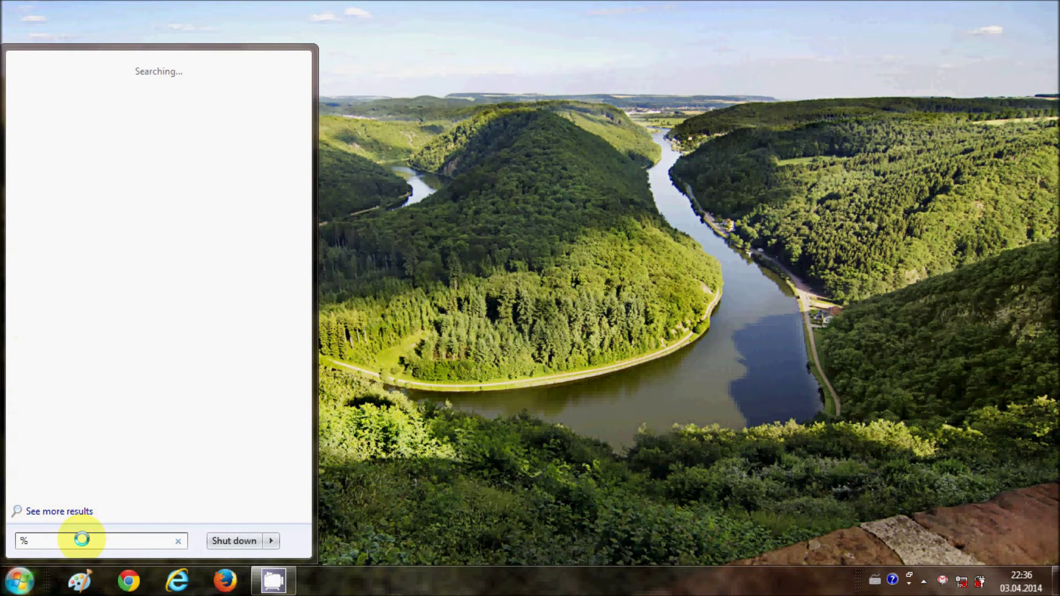
{"action": "type", "text": "temp"}
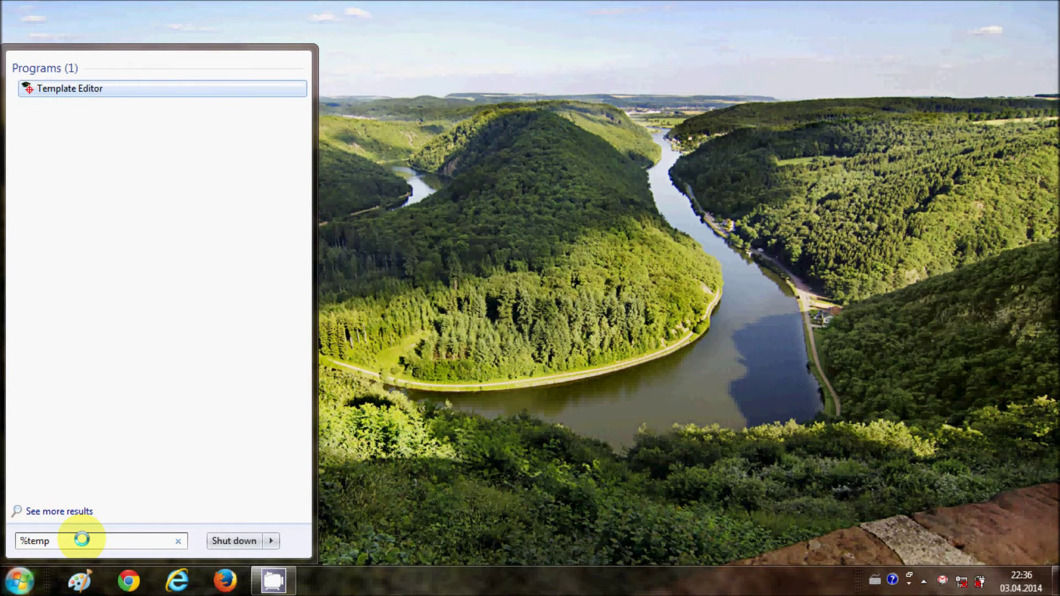
{"action": "type", "text": "%"}
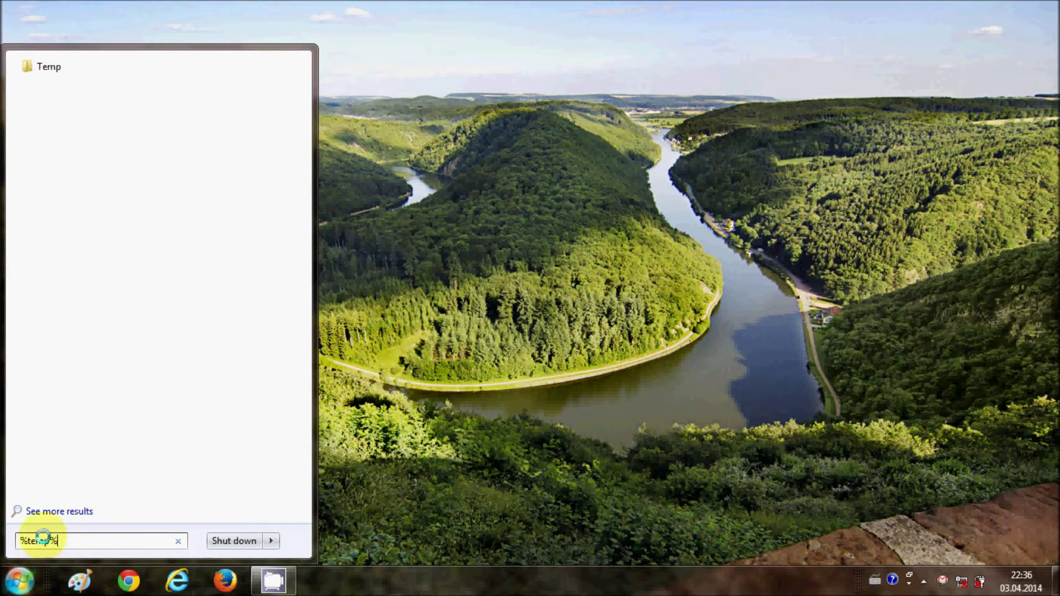
{"action": "left_click_drag", "start_coordinate": [60, 541], "coordinate": [17, 540]}
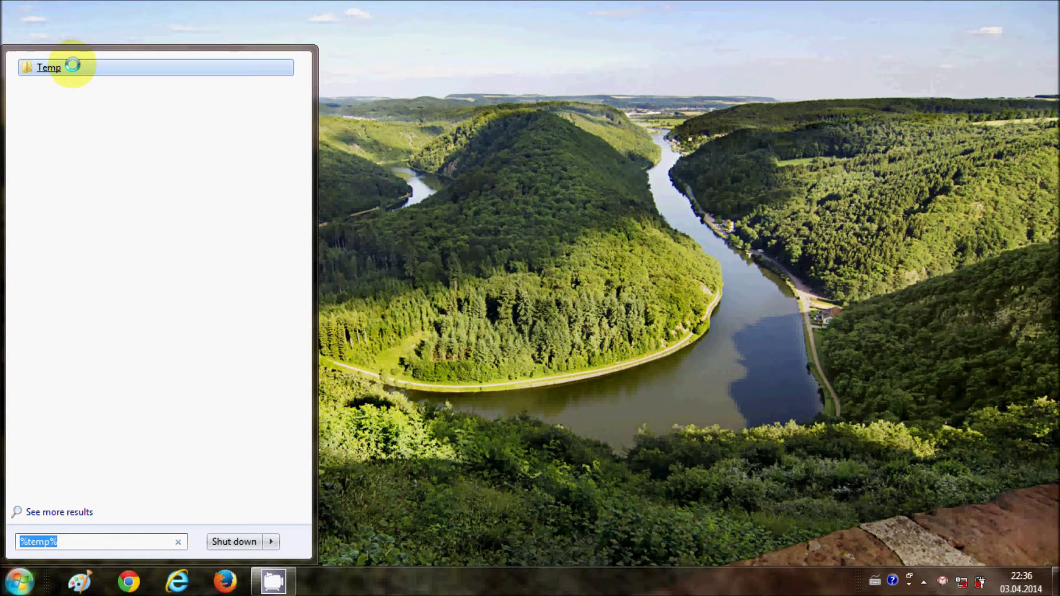
{"action": "left_click", "coordinate": [85, 540]}
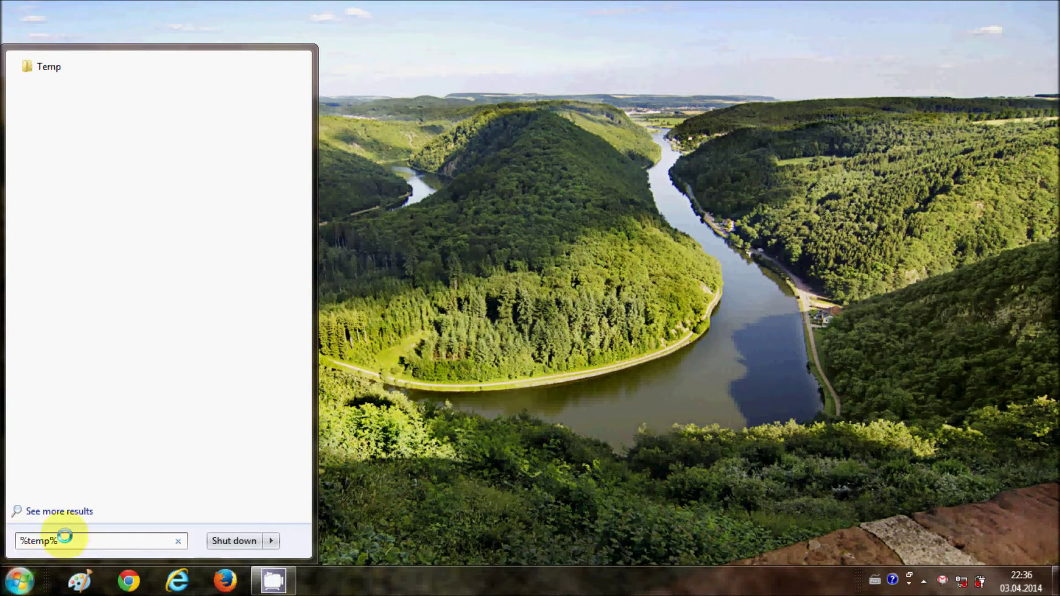
{"action": "key", "text": "Return"}
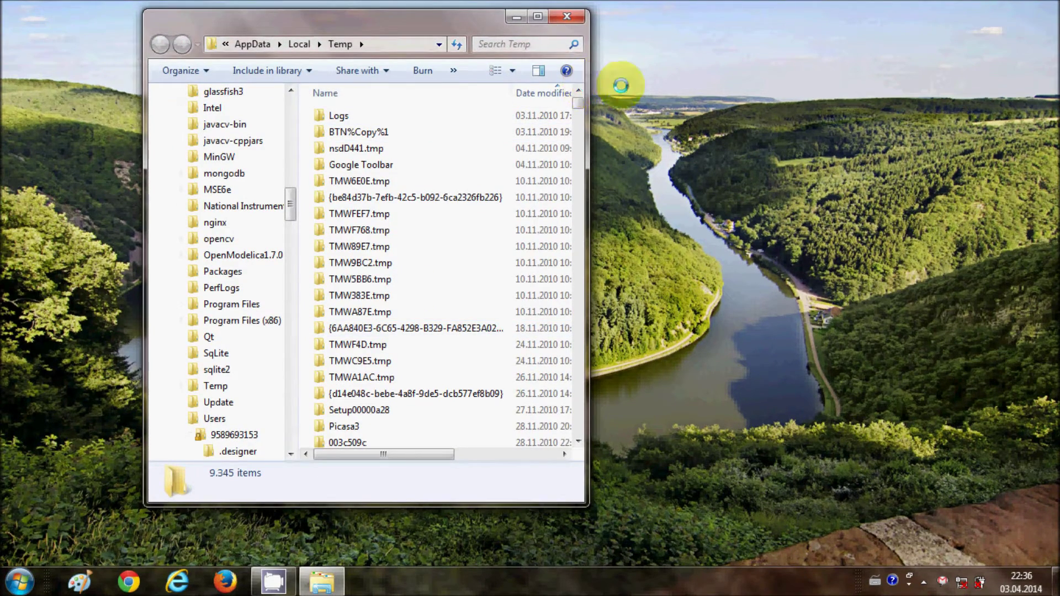
- Widen the Temp window, select all 9,345 items and request their deletion
{"action": "left_click_drag", "start_coordinate": [587, 85], "coordinate": [775, 88]}
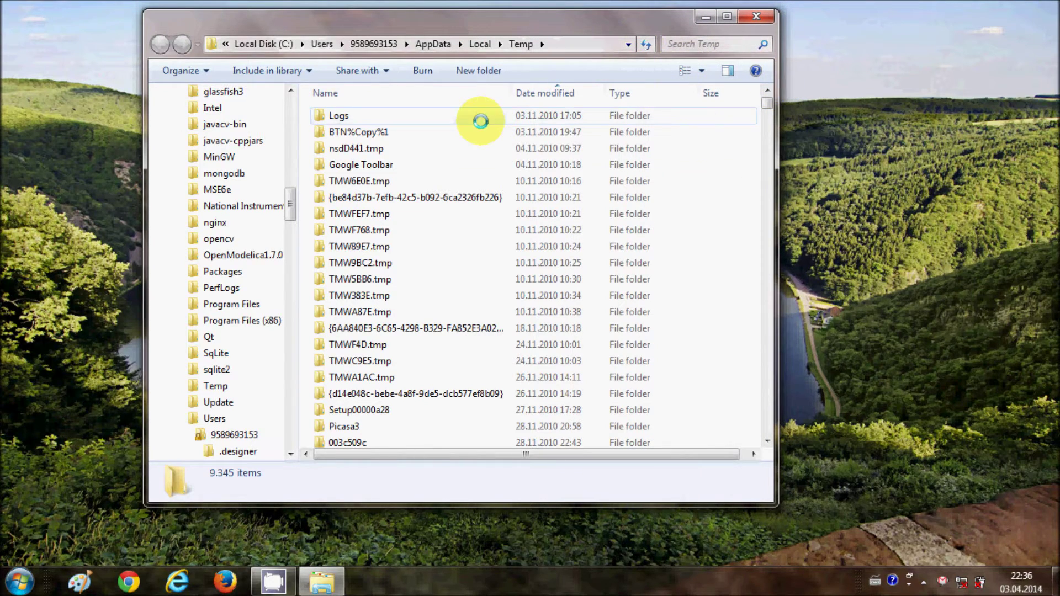
{"action": "mouse_move", "coordinate": [766, 102]}
{"action": "left_mouse_down"}
{"action": "mouse_move", "coordinate": [754, 365]}
{"action": "mouse_move", "coordinate": [751, 334]}
{"action": "left_mouse_up"}
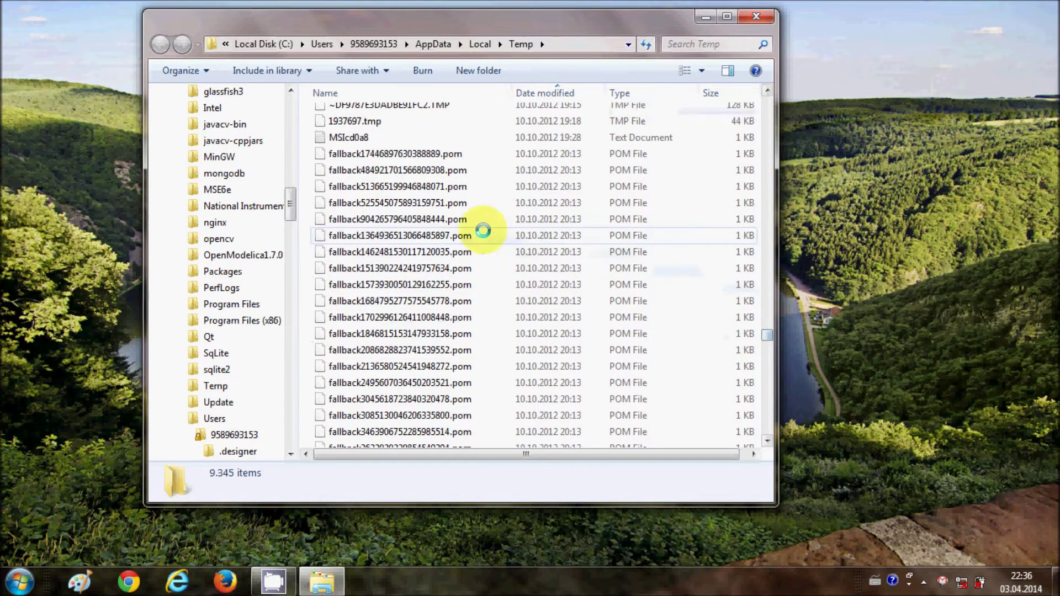
{"action": "key", "text": "ctrl+a"}
{"action": "right_click", "coordinate": [435, 189]}
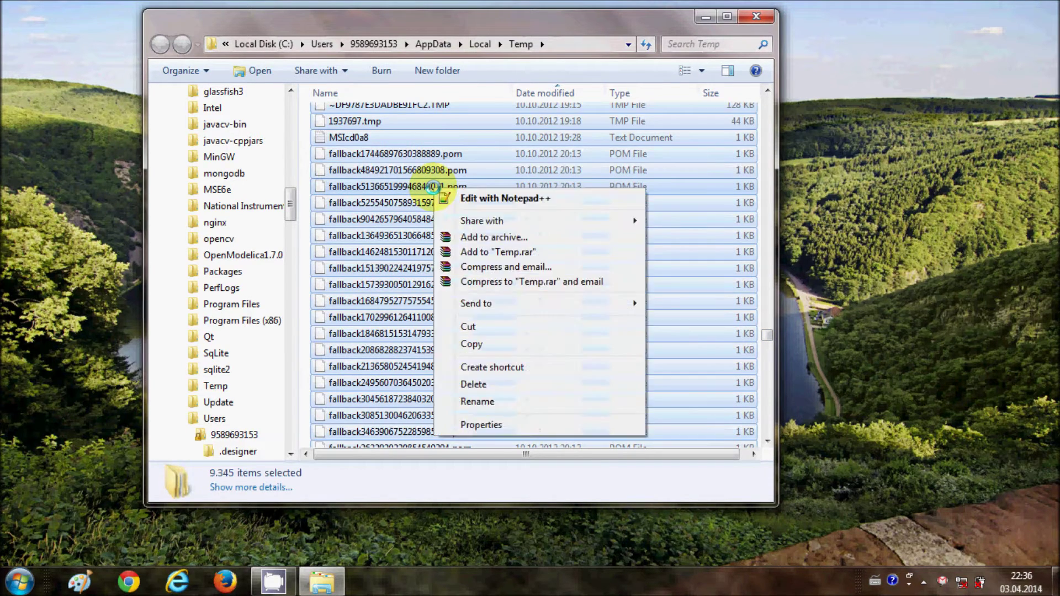
{"action": "left_click", "coordinate": [473, 383]}
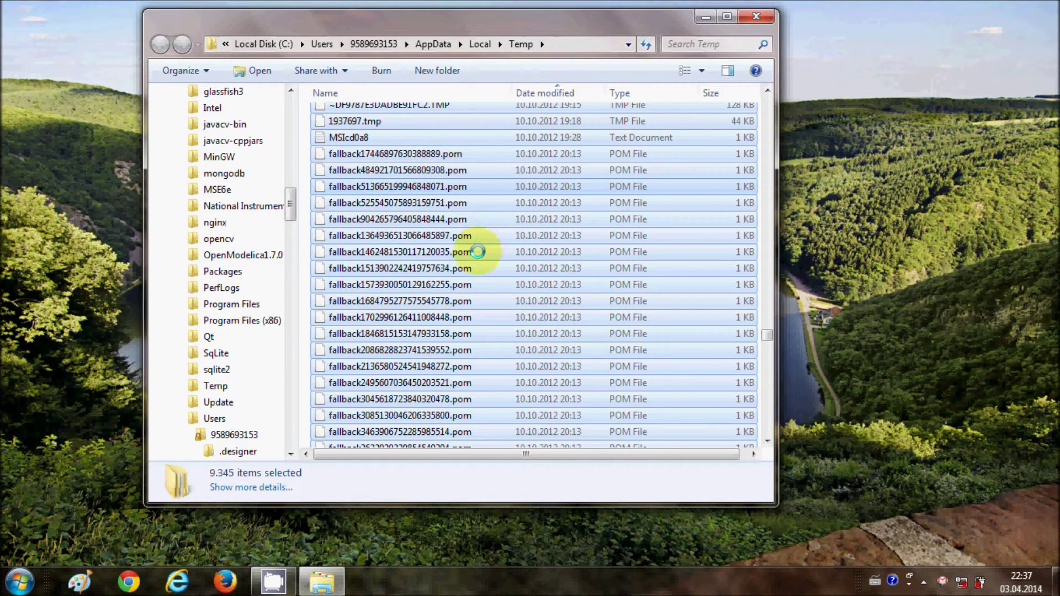
{"action": "key", "text": "Delete"}
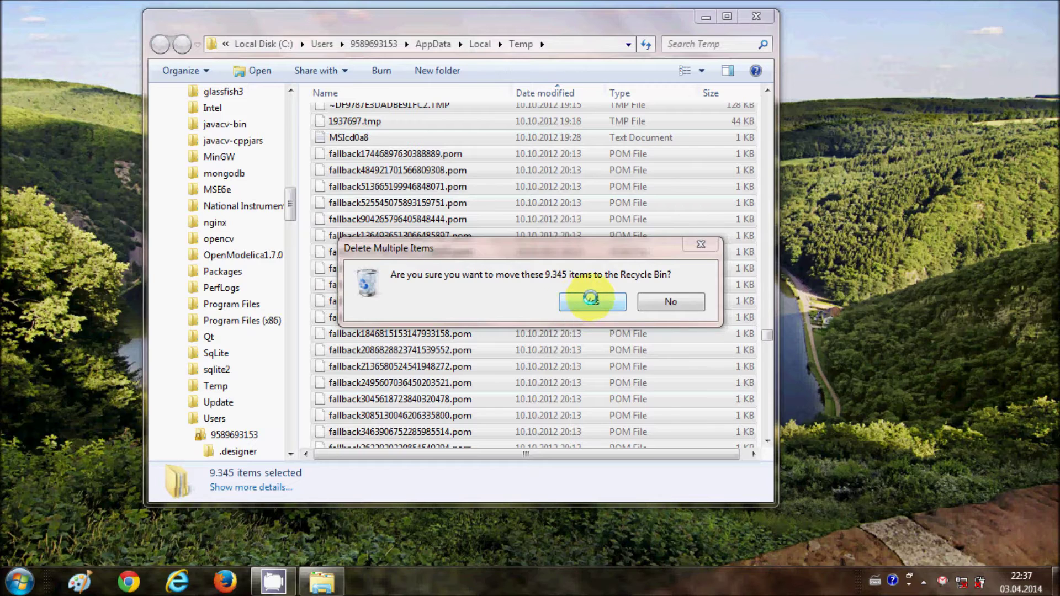
- Confirm recycling the 9,345 items, continue past the shared folder, and skip all in-use files
{"action": "left_click", "coordinate": [584, 302]}
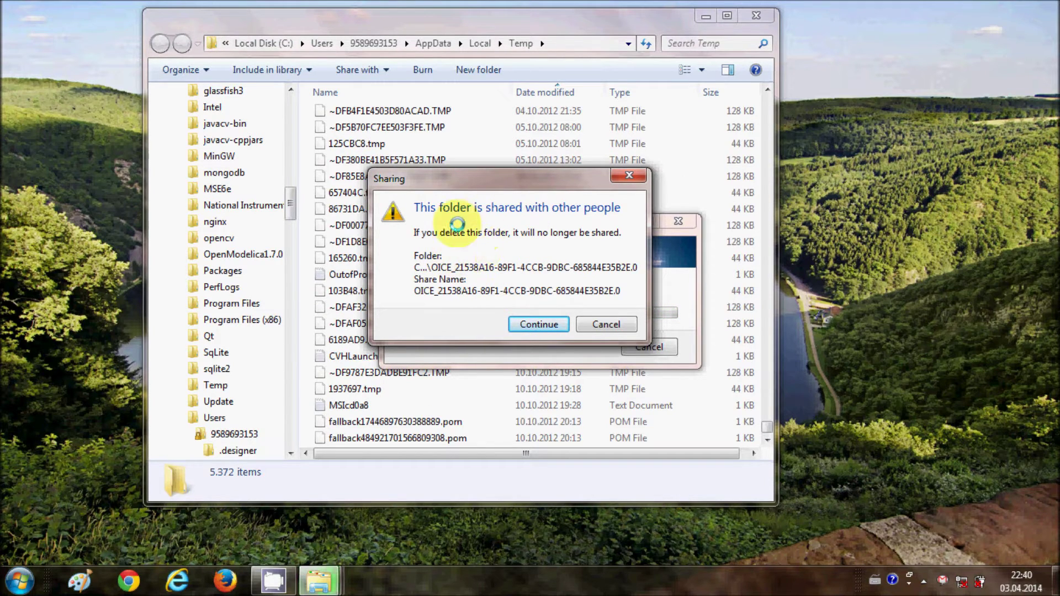
{"action": "left_click", "coordinate": [528, 324]}
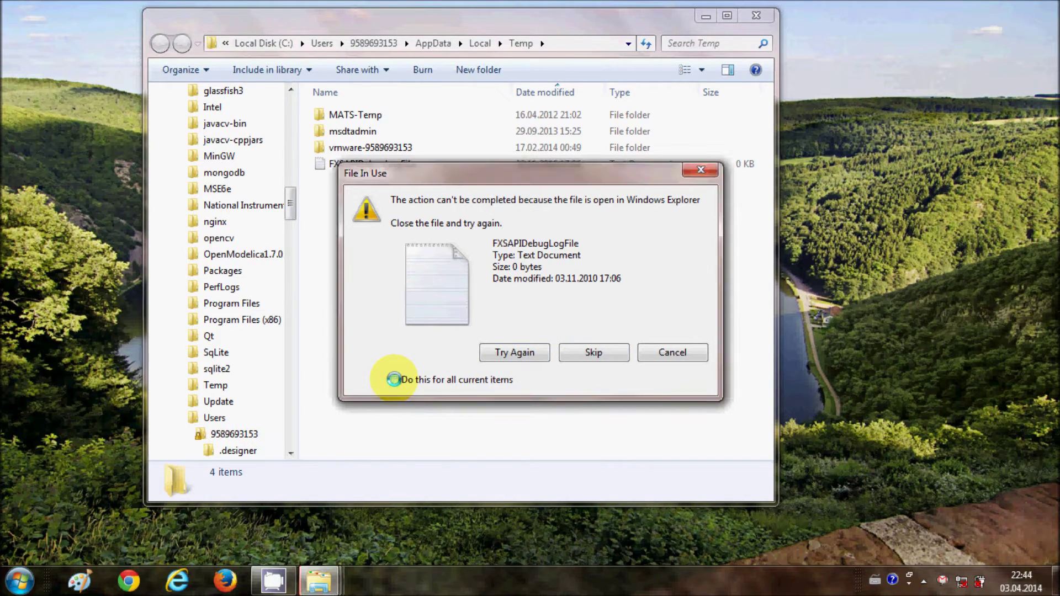
{"action": "left_click", "coordinate": [393, 379]}
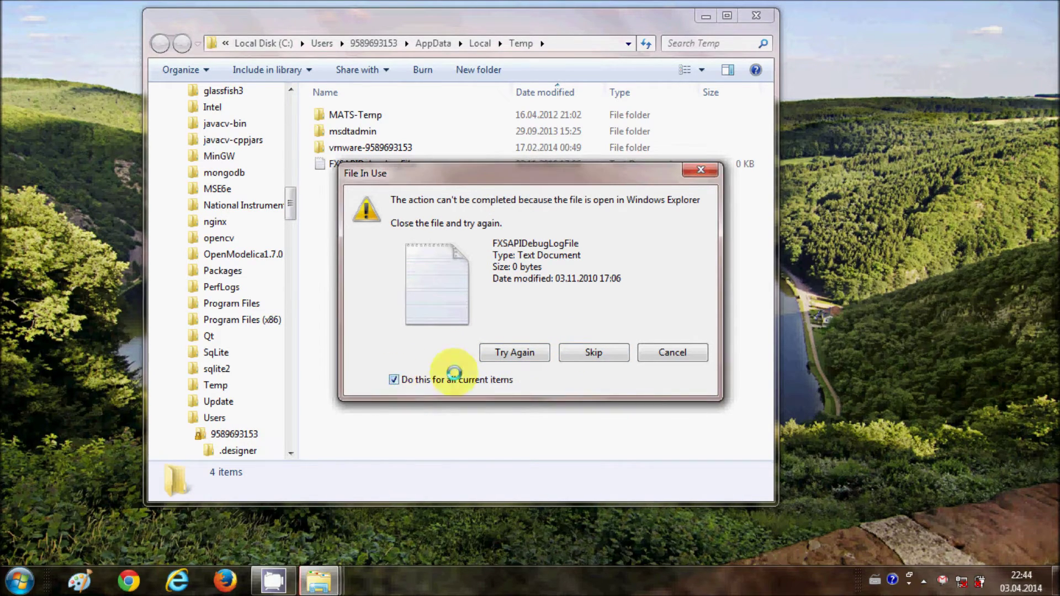
{"action": "left_click", "coordinate": [586, 353]}
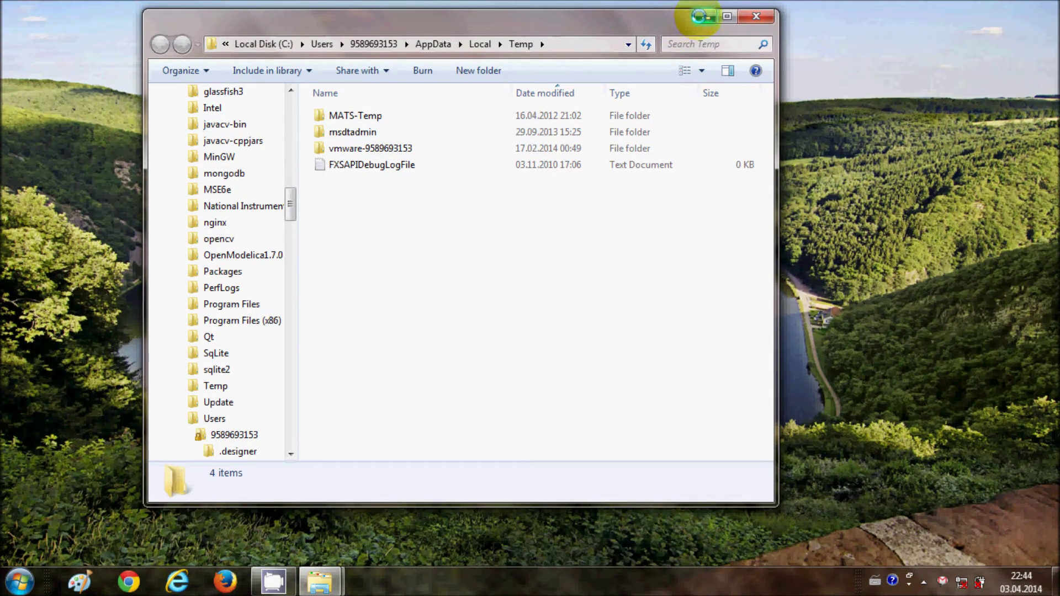
- Minimise the Temp window and review the 9,345 deleted items in the Recycle Bin
{"action": "left_click", "coordinate": [702, 16]}
{"action": "mouse_move", "coordinate": [320, 580]}
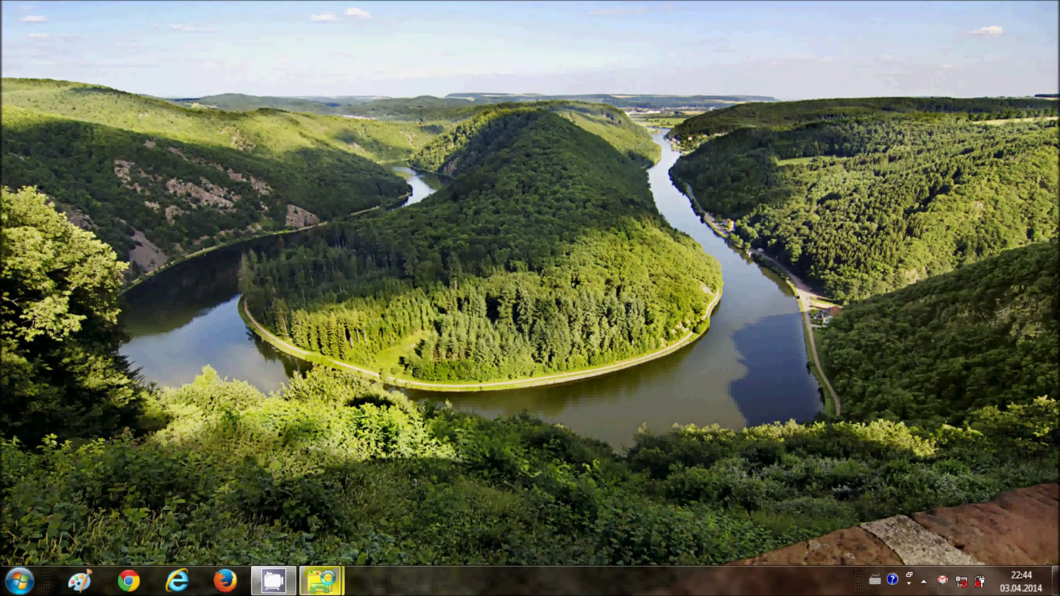
{"action": "left_click", "coordinate": [402, 522]}
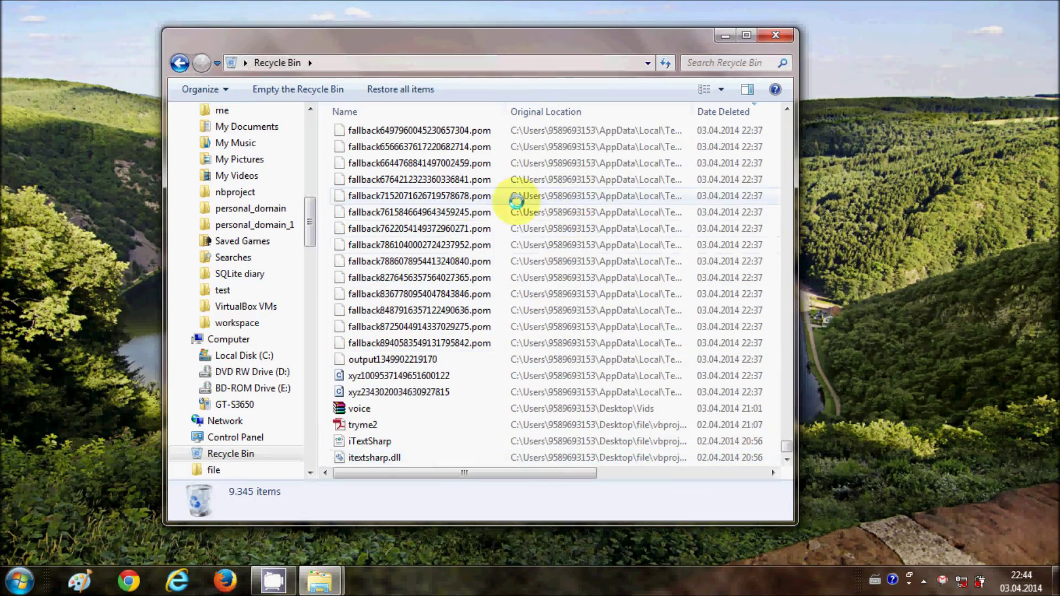
{"action": "scroll", "coordinate": [561, 266], "scroll_direction": "up", "scroll_amount": 4}
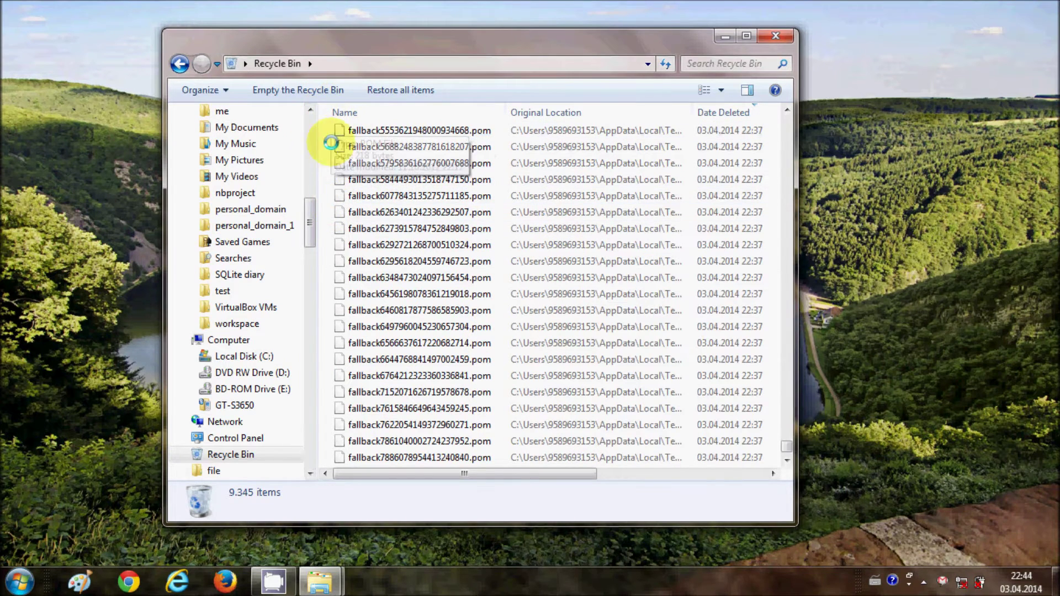
{"action": "right_click", "coordinate": [324, 172]}
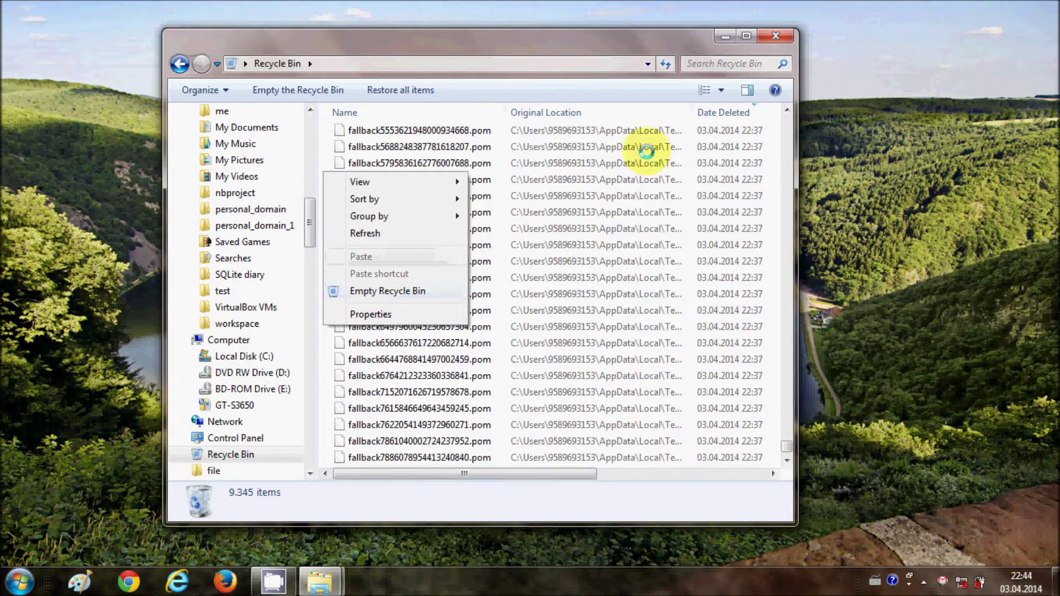
{"action": "left_click", "coordinate": [724, 36]}
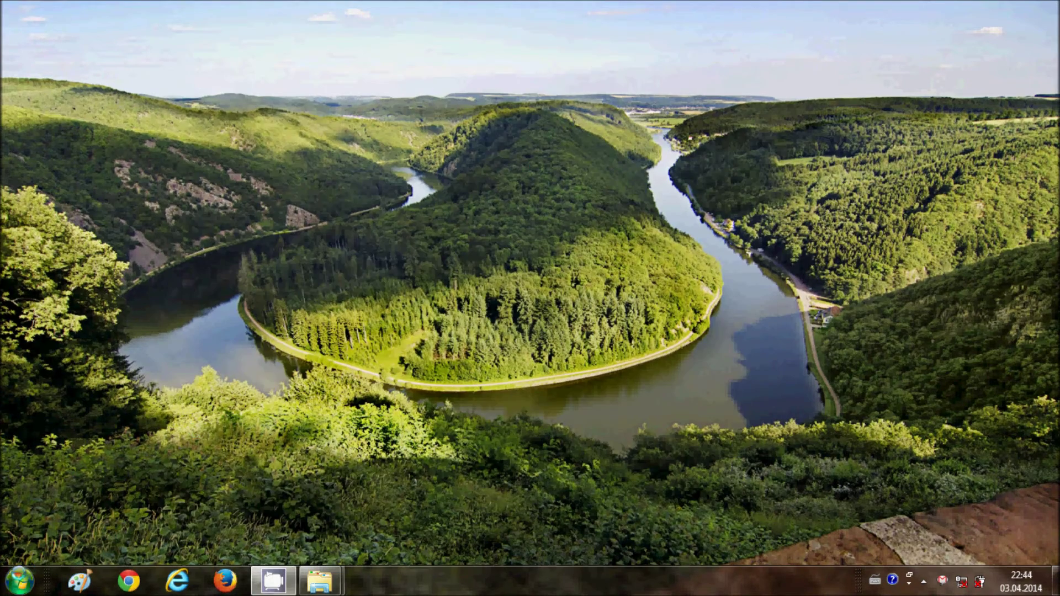
{"action": "left_click", "coordinate": [19, 581]}
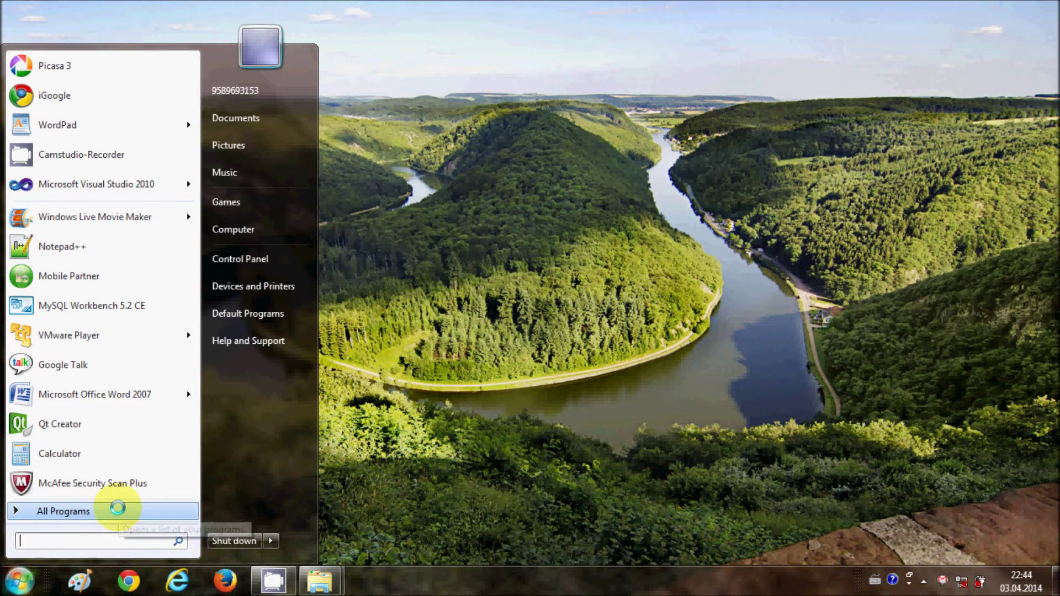
{"action": "type", "text": "prefe"}
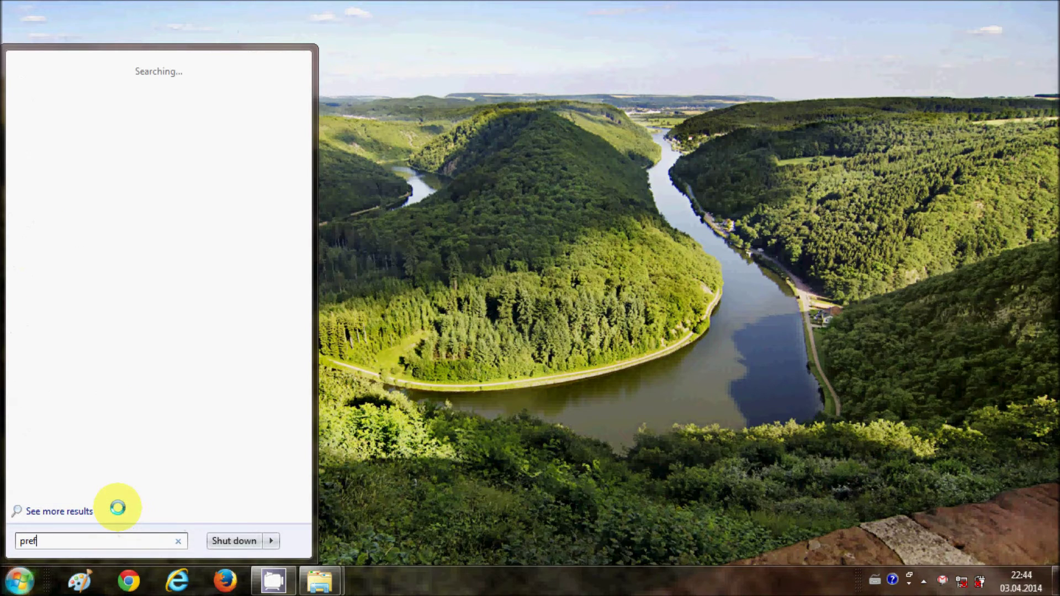
{"action": "type", "text": "tch"}
- Open the full Explorer results for 'prefetch', showing 17 matching files
{"action": "left_click", "coordinate": [117, 508]}
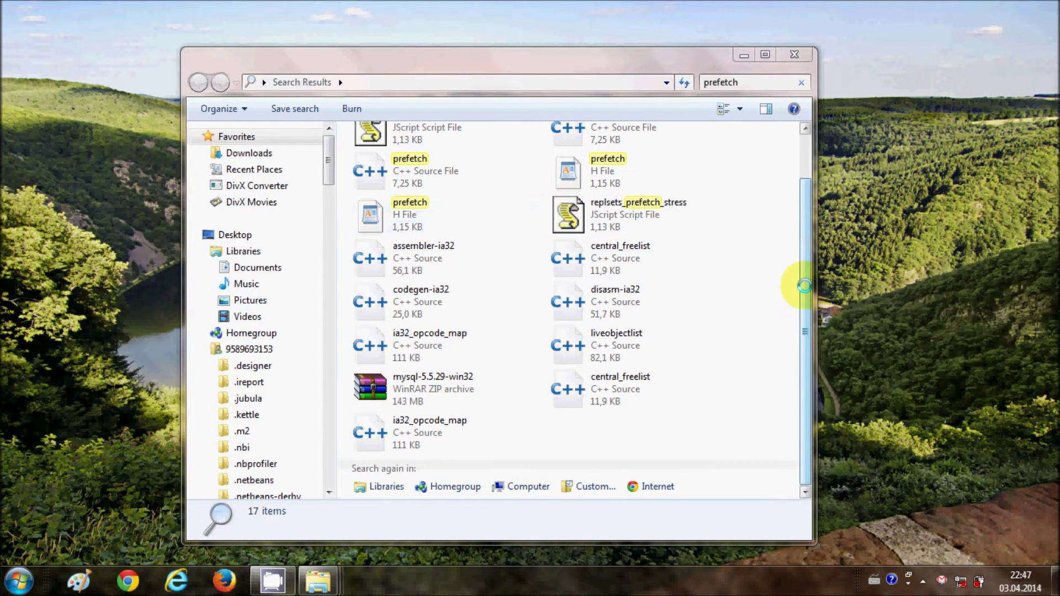
{"action": "left_click_drag", "start_coordinate": [804, 286], "coordinate": [806, 243]}
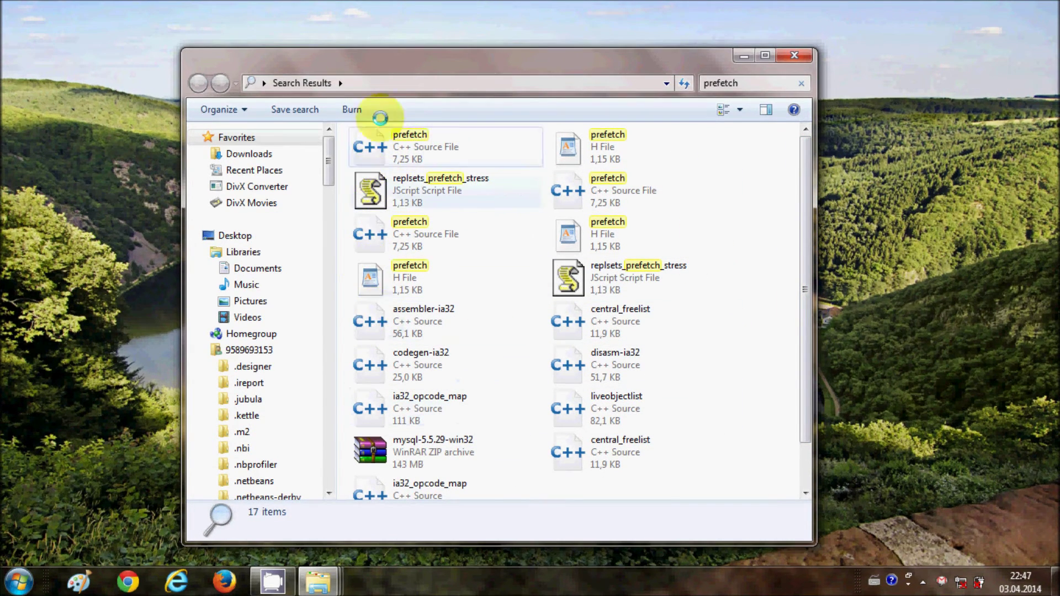
{"action": "left_click", "coordinate": [378, 82]}
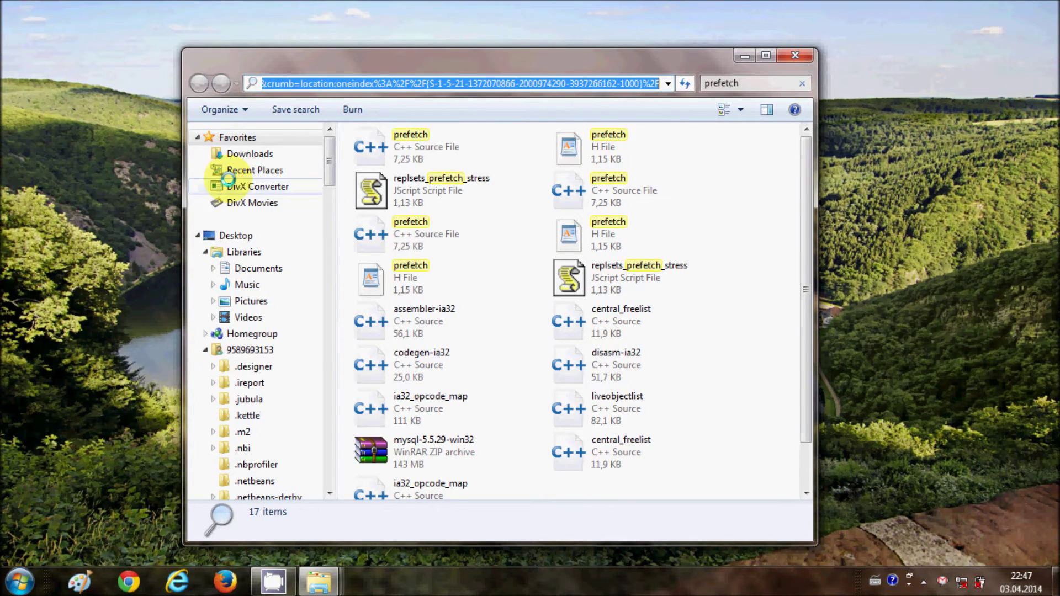
{"action": "left_click", "coordinate": [20, 579]}
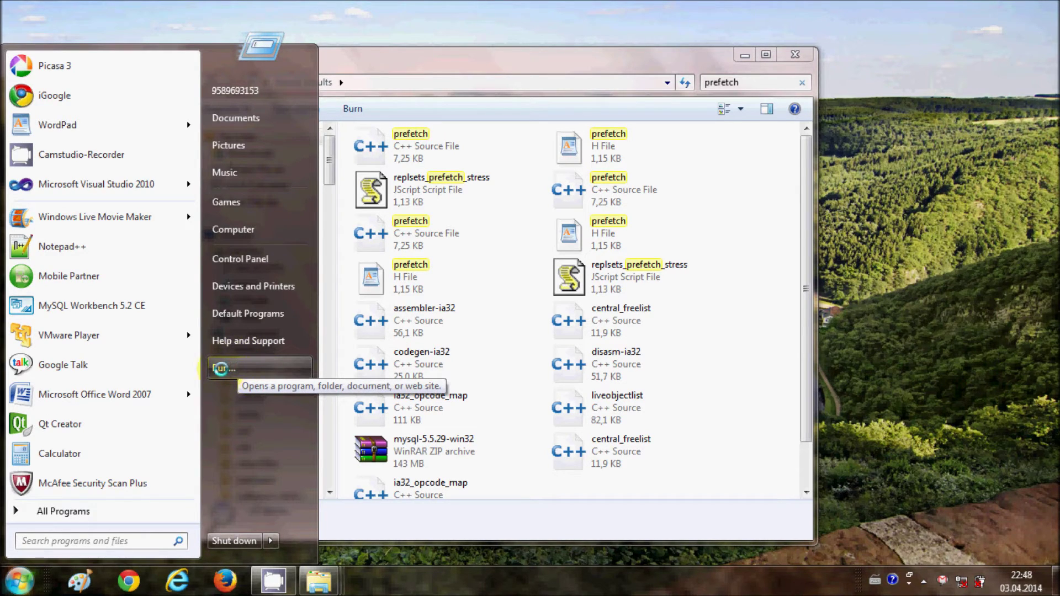
- Enable the 'Run command' option in the Start menu customisation settings
{"action": "right_click", "coordinate": [221, 414]}
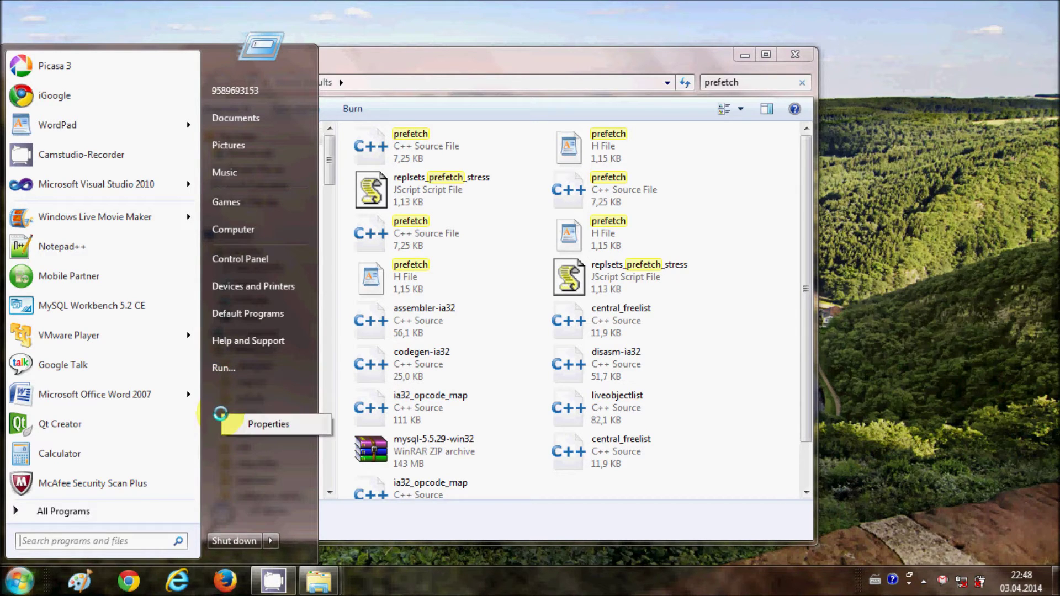
{"action": "left_click", "coordinate": [249, 422]}
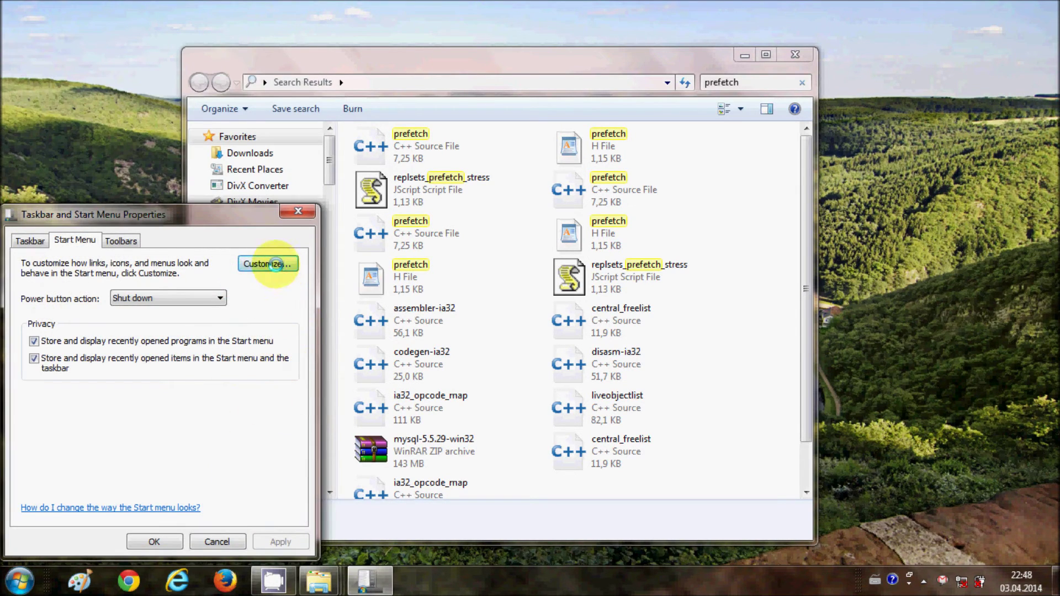
{"action": "left_click", "coordinate": [274, 264]}
{"action": "left_click_drag", "start_coordinate": [286, 270], "coordinate": [280, 359]}
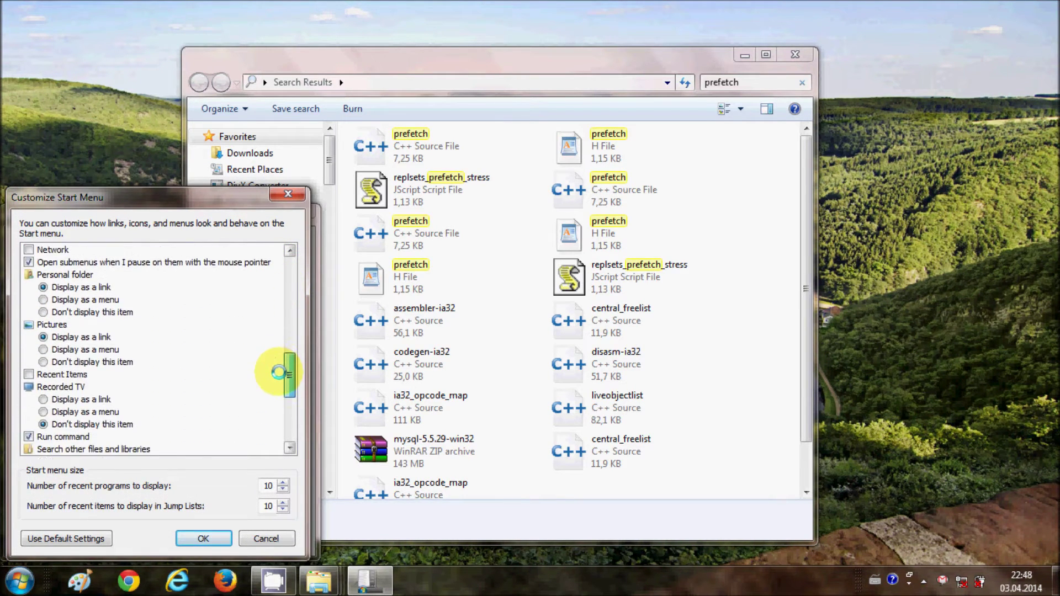
{"action": "left_click_drag", "start_coordinate": [280, 359], "coordinate": [283, 378]}
{"action": "left_click", "coordinate": [29, 412]}
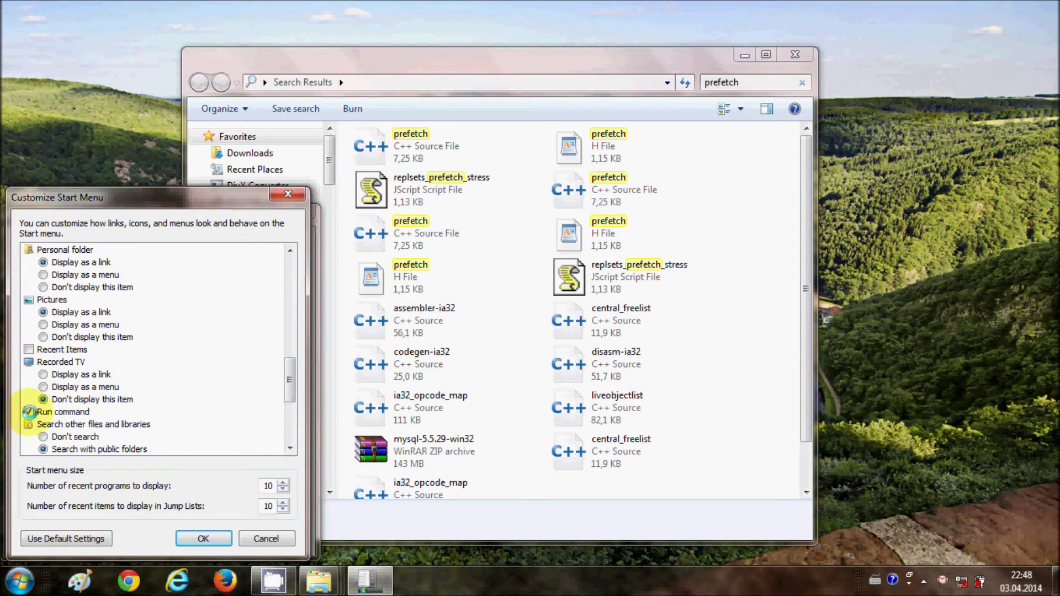
{"action": "left_click", "coordinate": [199, 538]}
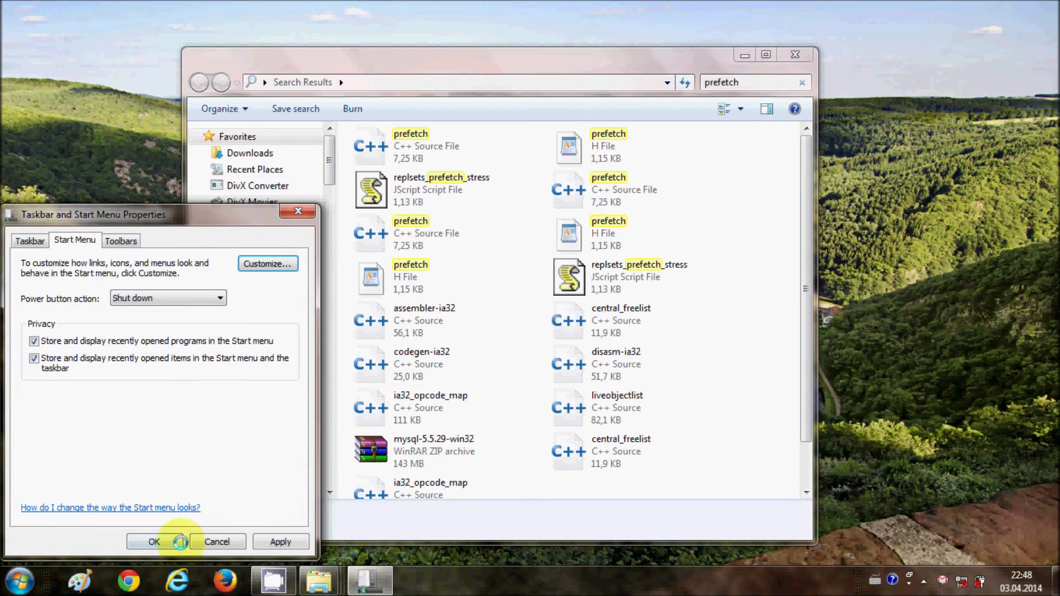
{"action": "left_click", "coordinate": [153, 542]}
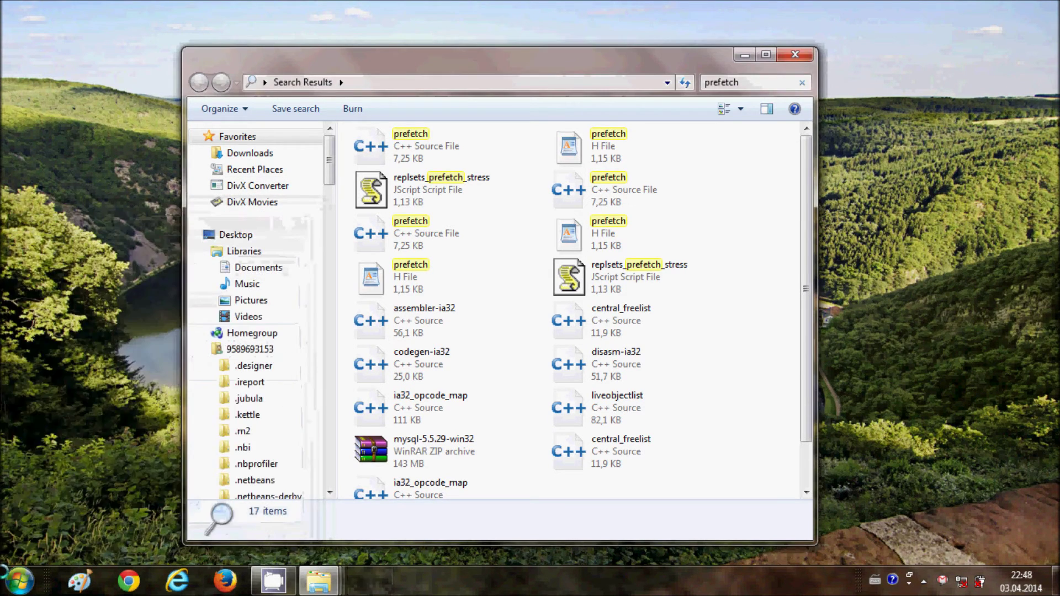
{"action": "left_click", "coordinate": [17, 578]}
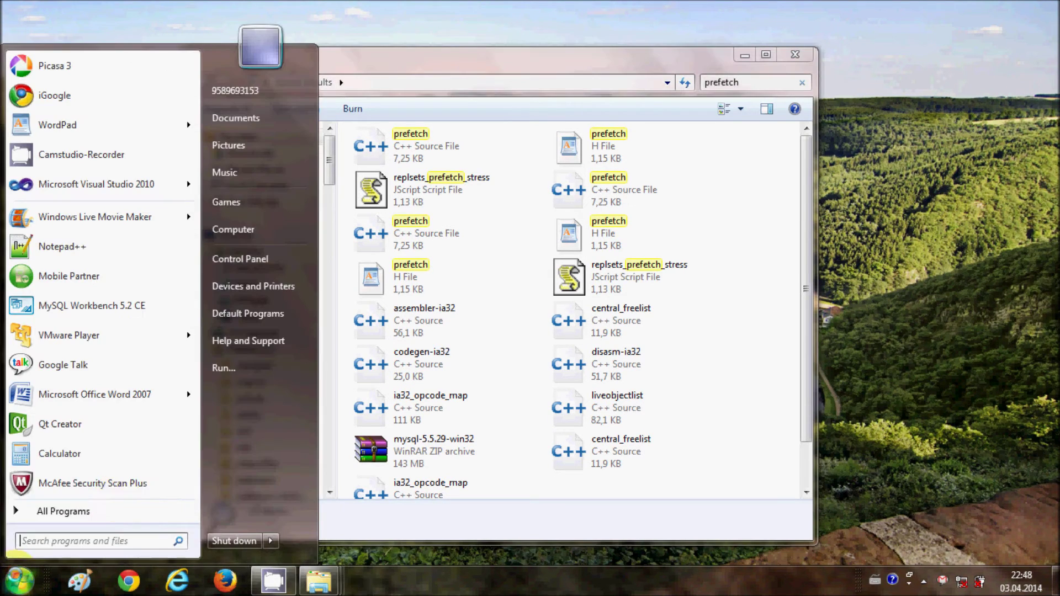
- Run 'prefetch' from the Run dialog to open C:\Windows\Prefetch with its 143 items
{"action": "left_click", "coordinate": [235, 368]}
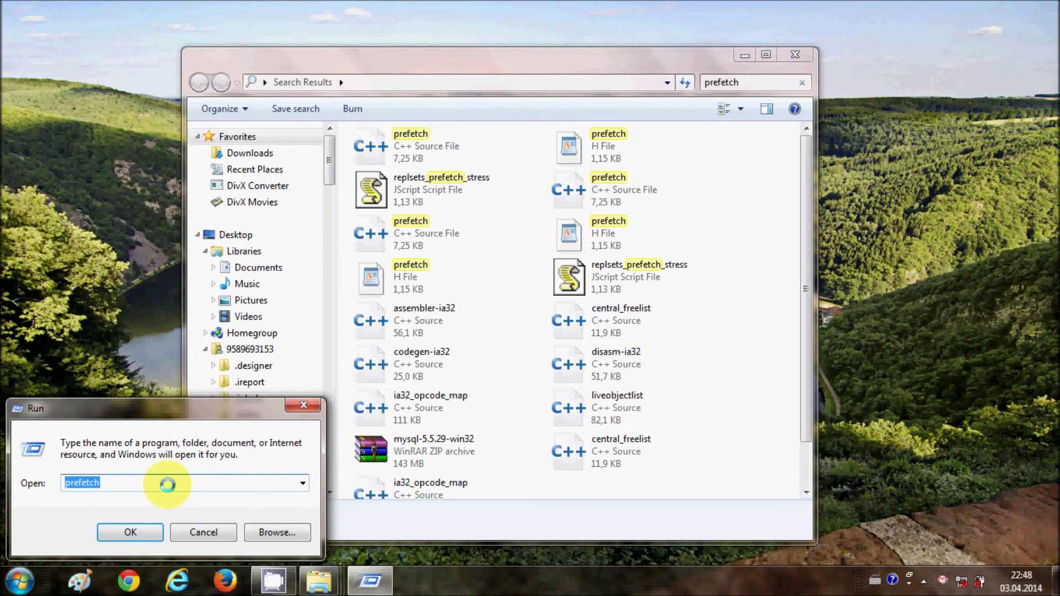
{"action": "left_click", "coordinate": [162, 484]}
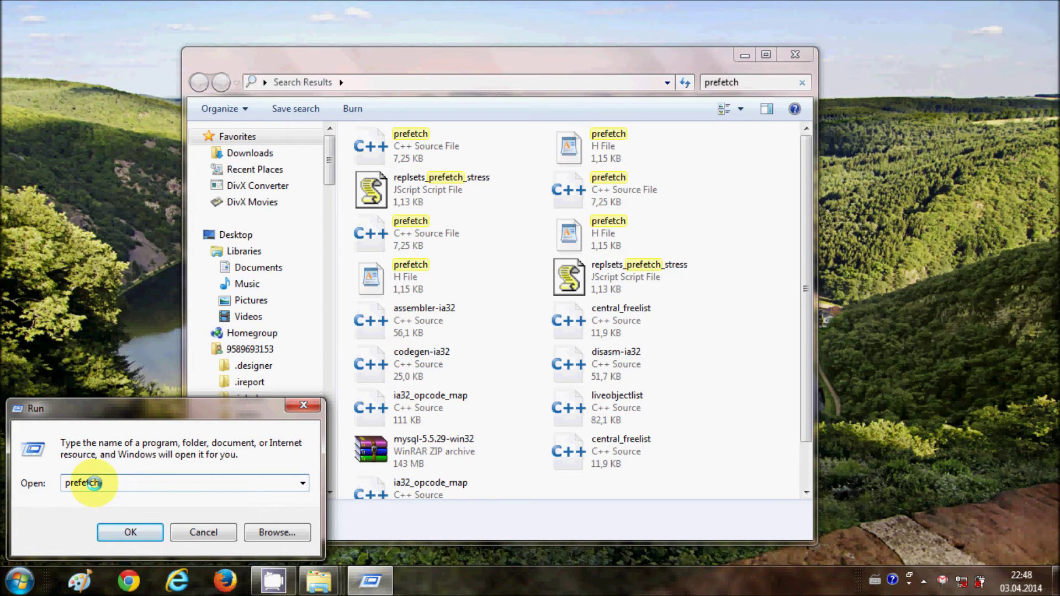
{"action": "left_click", "coordinate": [132, 531]}
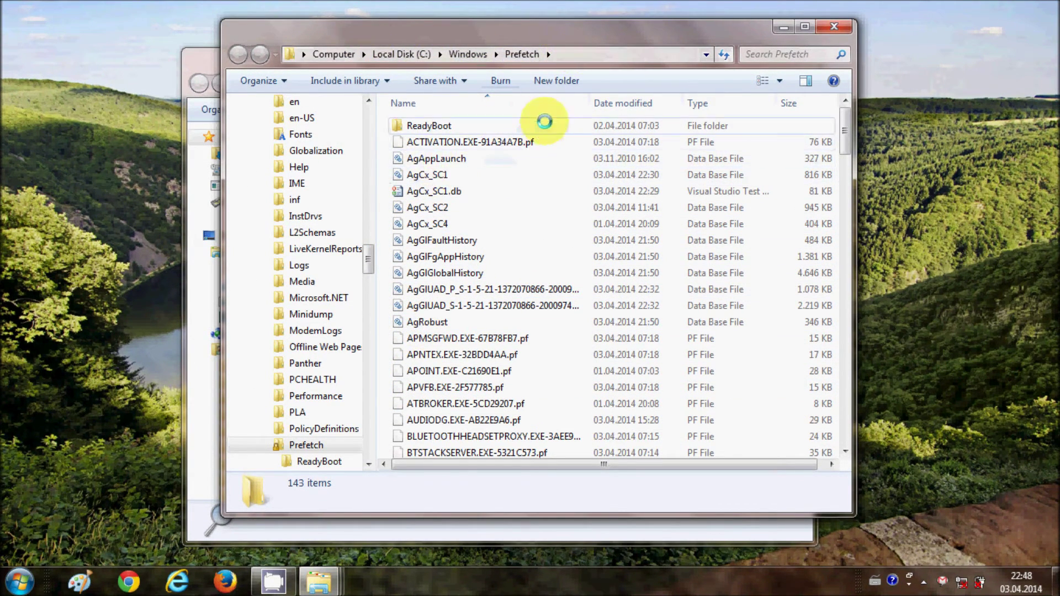
- Move all 143 Prefetch files to the Recycle Bin and minimise the Prefetch and Search Results windows
{"action": "left_click", "coordinate": [577, 54]}
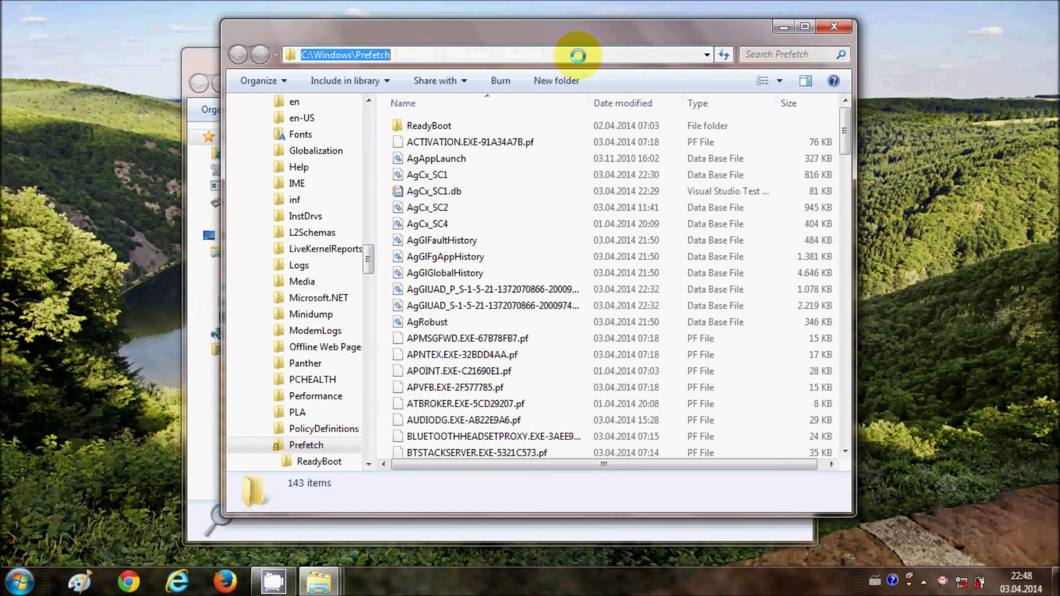
{"action": "left_click", "coordinate": [429, 51]}
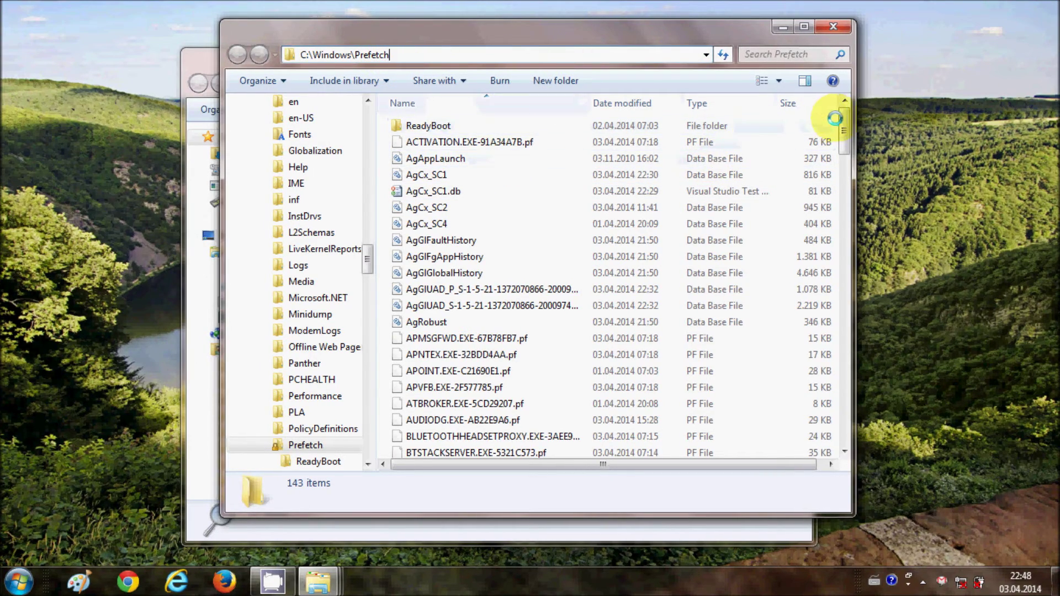
{"action": "mouse_move", "coordinate": [835, 119]}
{"action": "left_mouse_down"}
{"action": "mouse_move", "coordinate": [822, 397]}
{"action": "mouse_move", "coordinate": [887, 402]}
{"action": "left_mouse_up"}
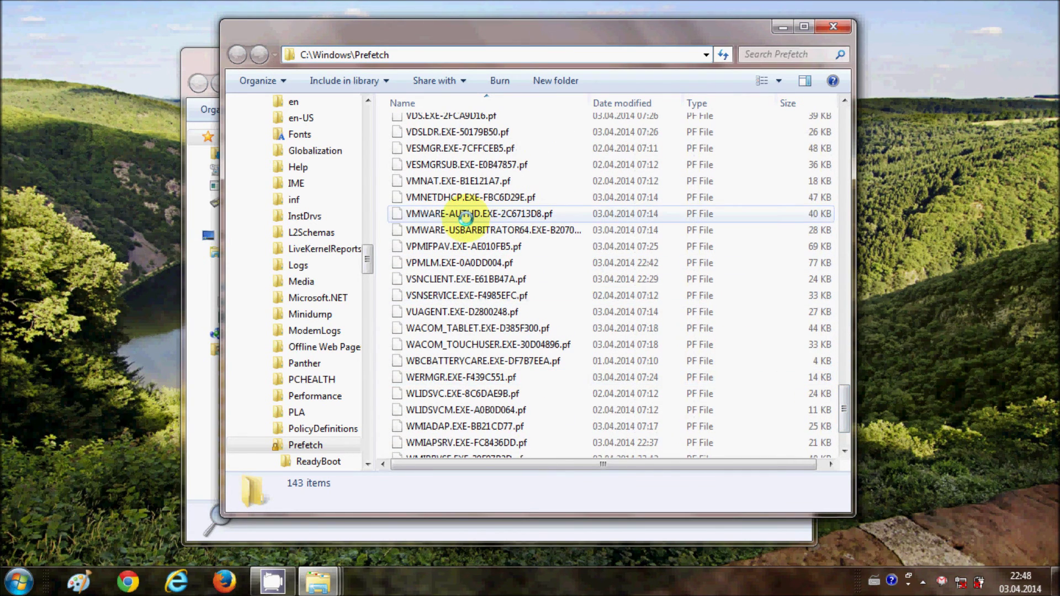
{"action": "left_click", "coordinate": [466, 217]}
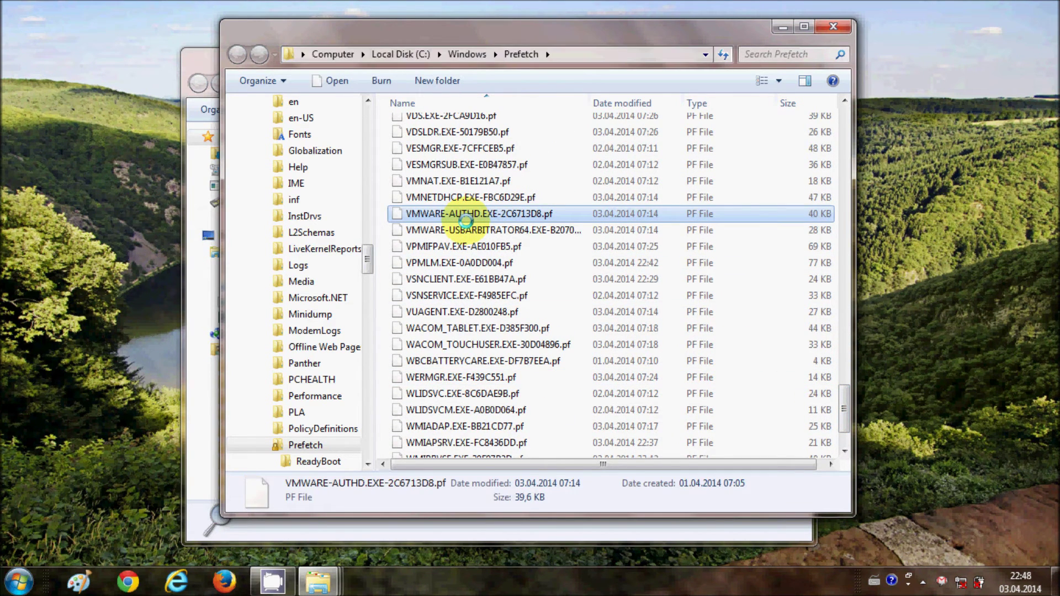
{"action": "key", "text": "ctrl+a"}
{"action": "right_click", "coordinate": [465, 219]}
{"action": "left_click", "coordinate": [522, 395]}
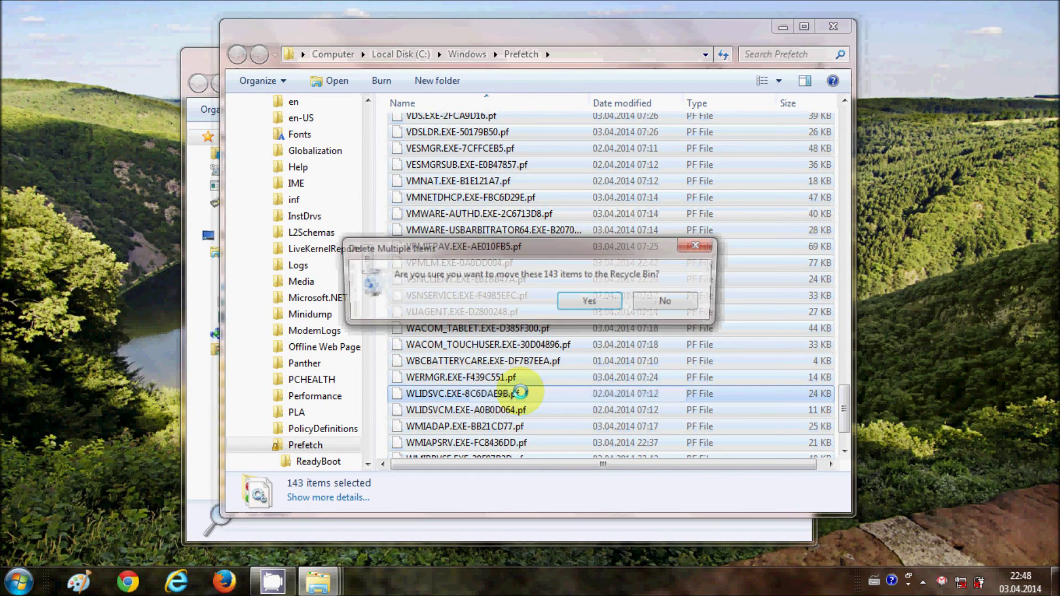
{"action": "left_click", "coordinate": [593, 302]}
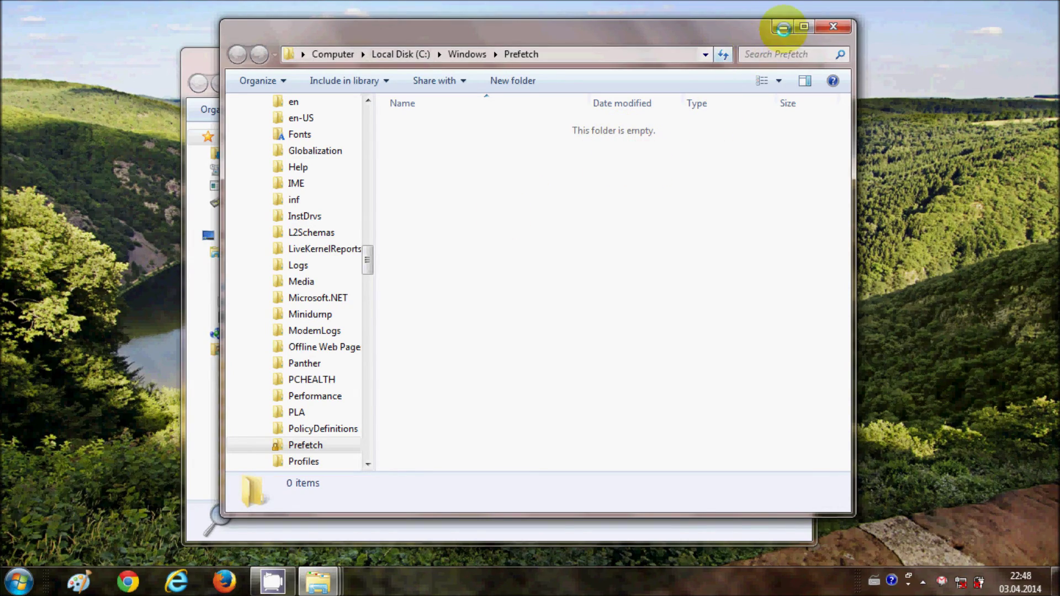
{"action": "left_click", "coordinate": [783, 27]}
{"action": "left_click", "coordinate": [734, 49]}
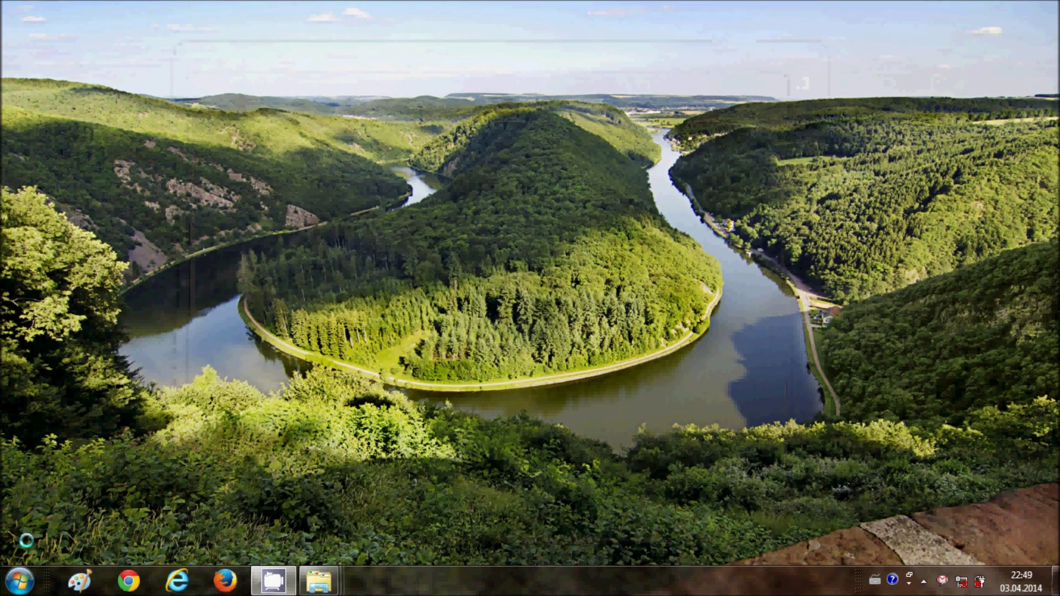
{"action": "left_click", "coordinate": [18, 580]}
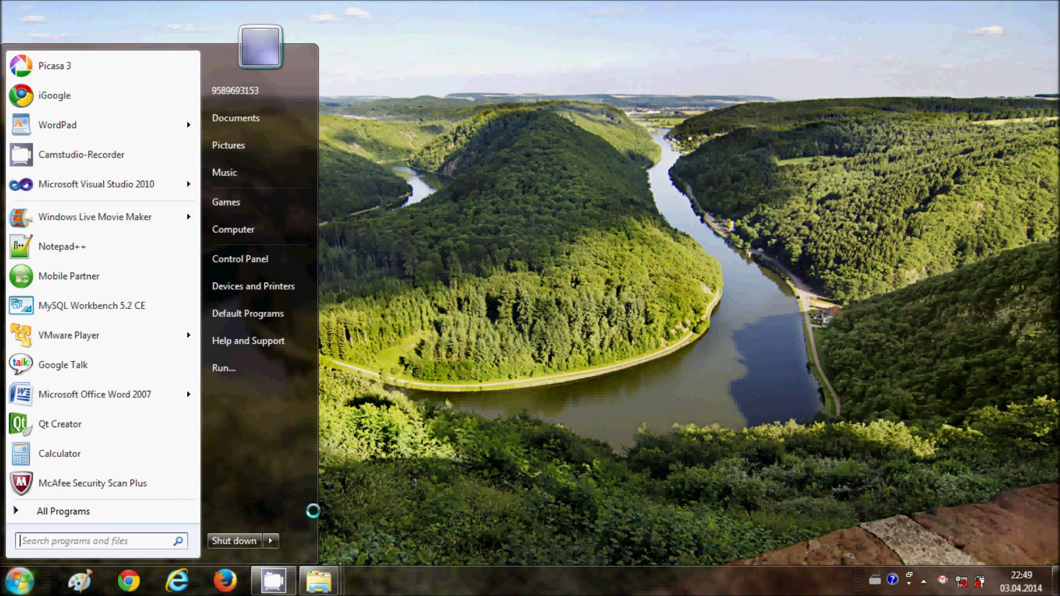
{"action": "left_click", "coordinate": [490, 407]}
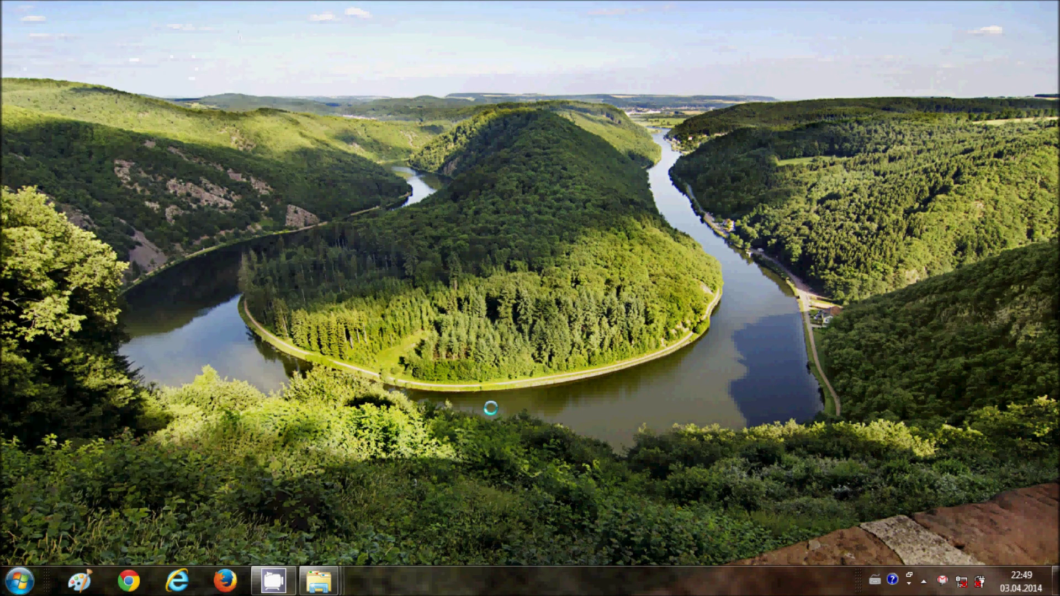